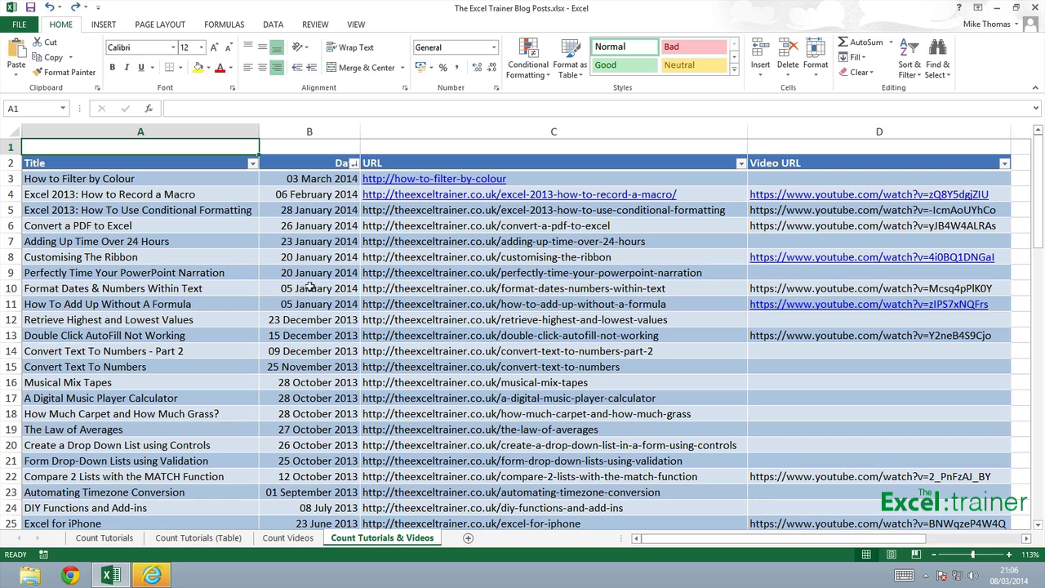
Glance at the Count Videos sheet, then return to the Count Tutorials & Videos sheet
left_click(289, 538)
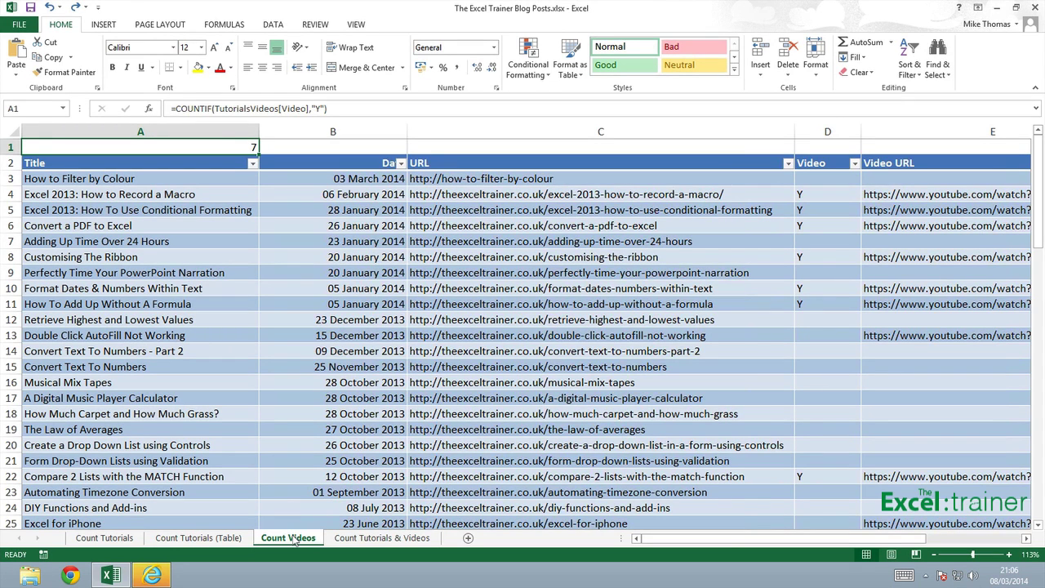
left_click(347, 543)
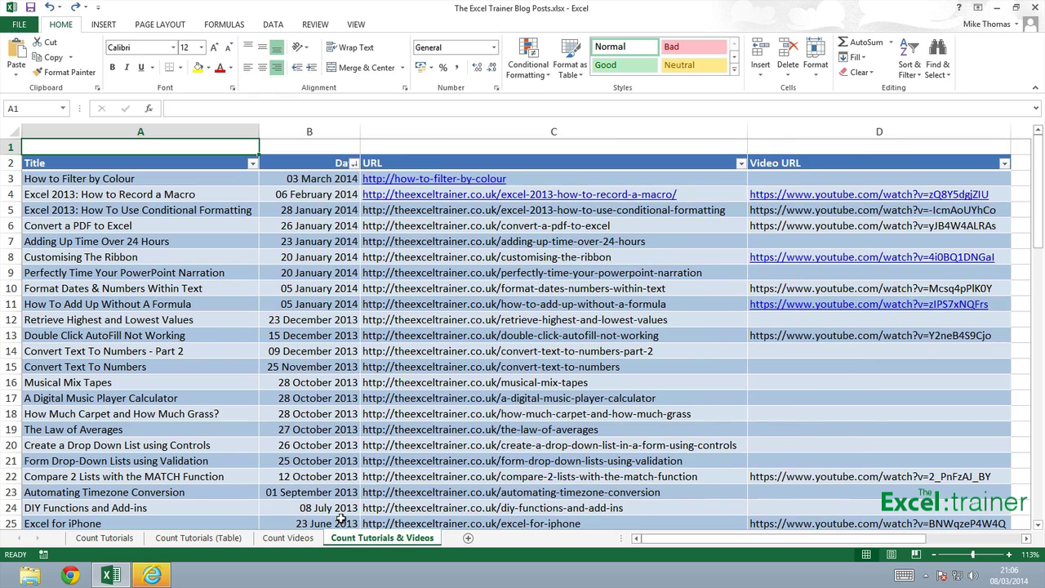
left_click(188, 351)
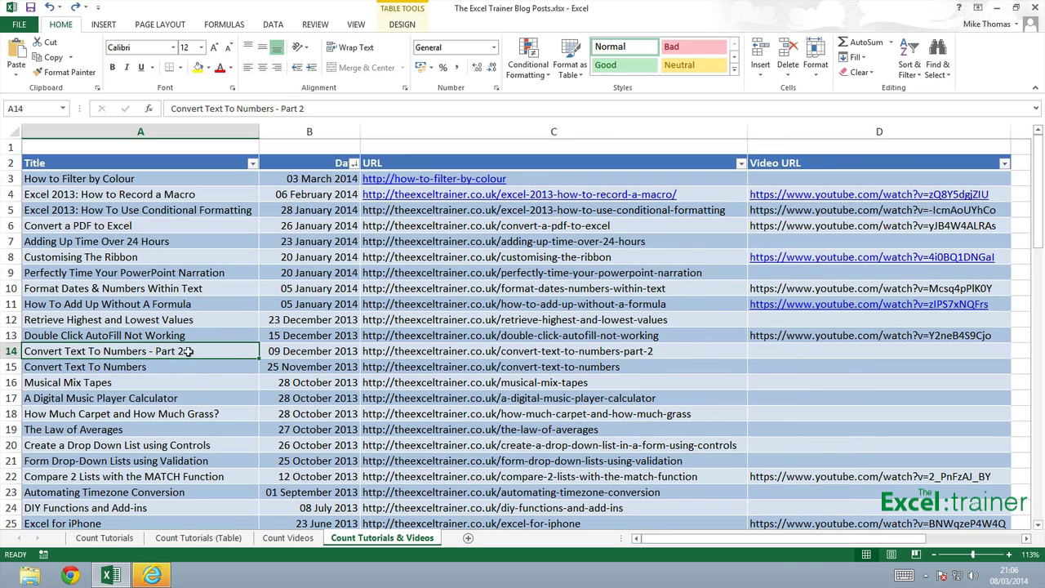
left_click(404, 26)
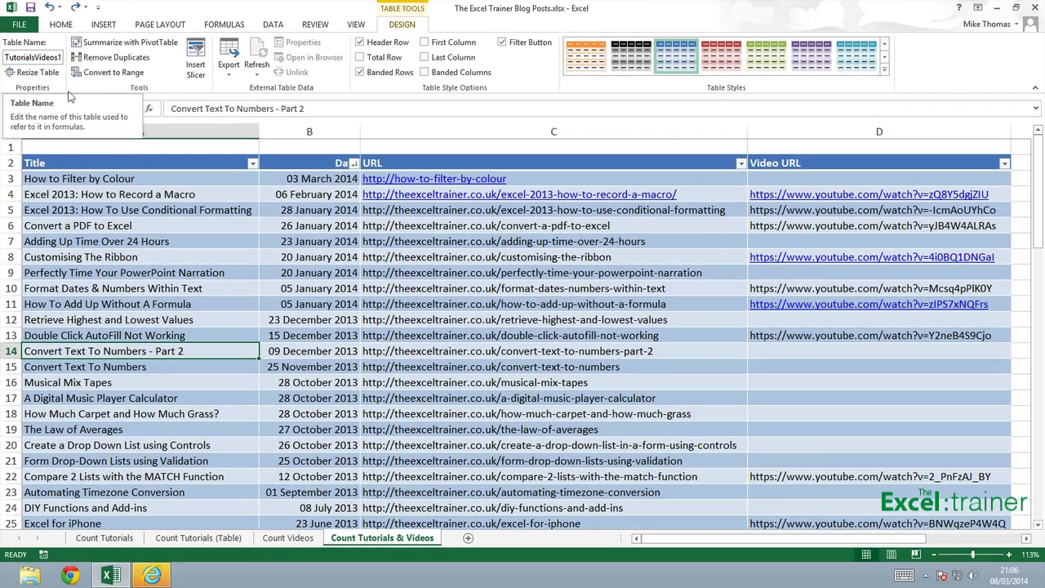
left_click(152, 146)
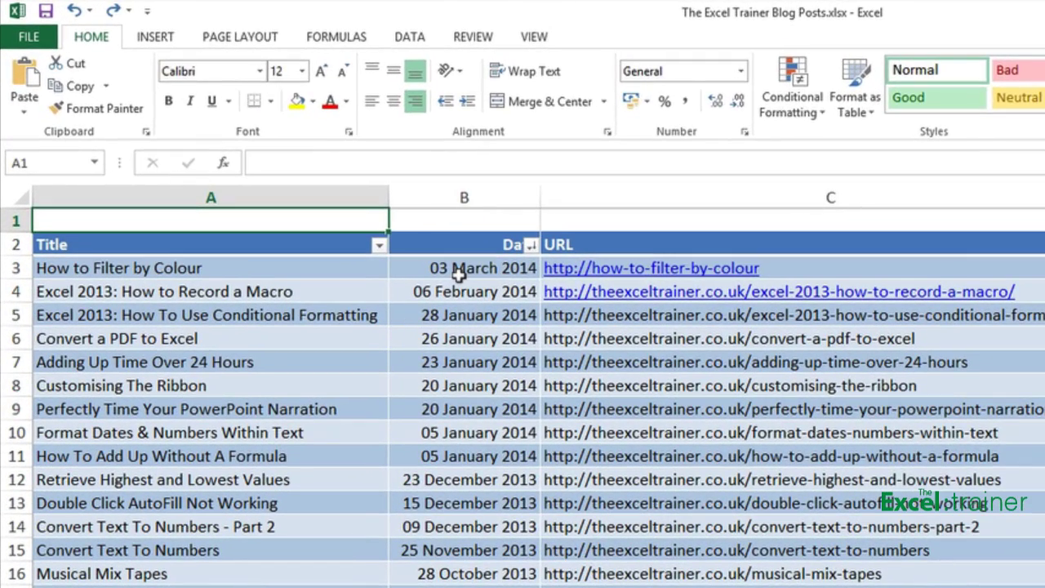
In A1, start =countif(TutorialsVideos1[Video URL] using the table and column autocomplete
type("=")
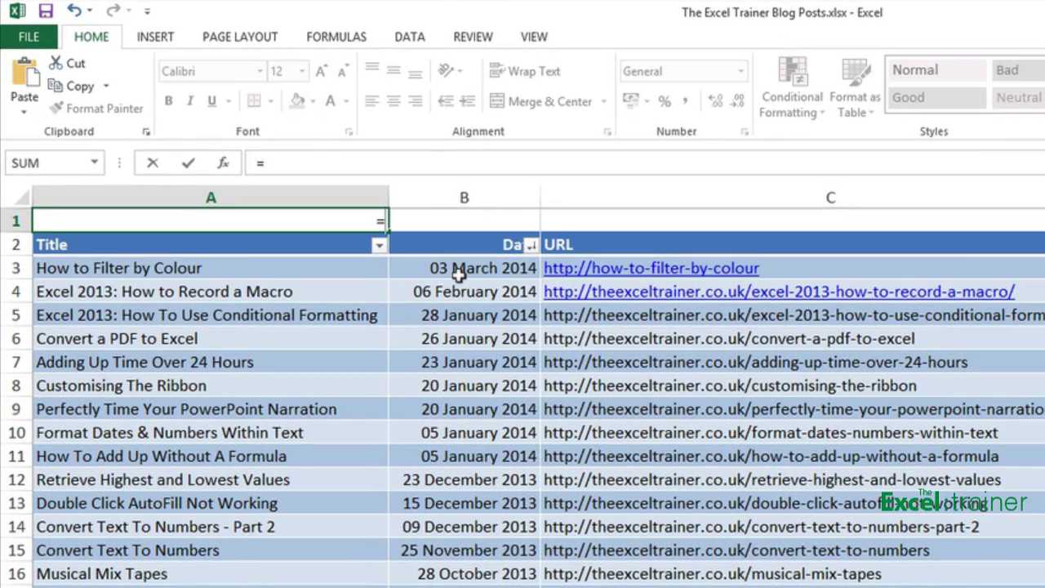
type("countif(")
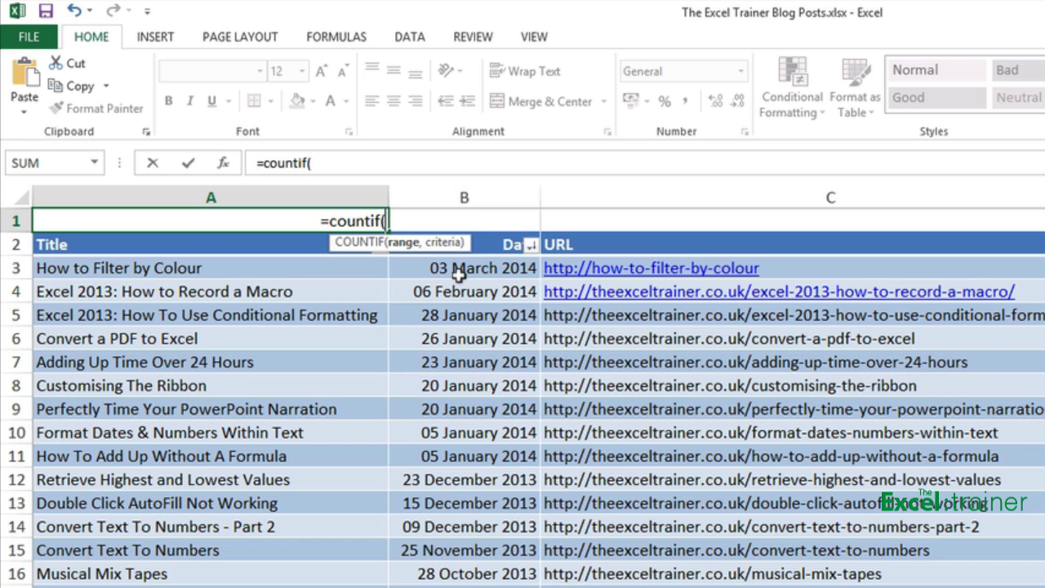
type("tu")
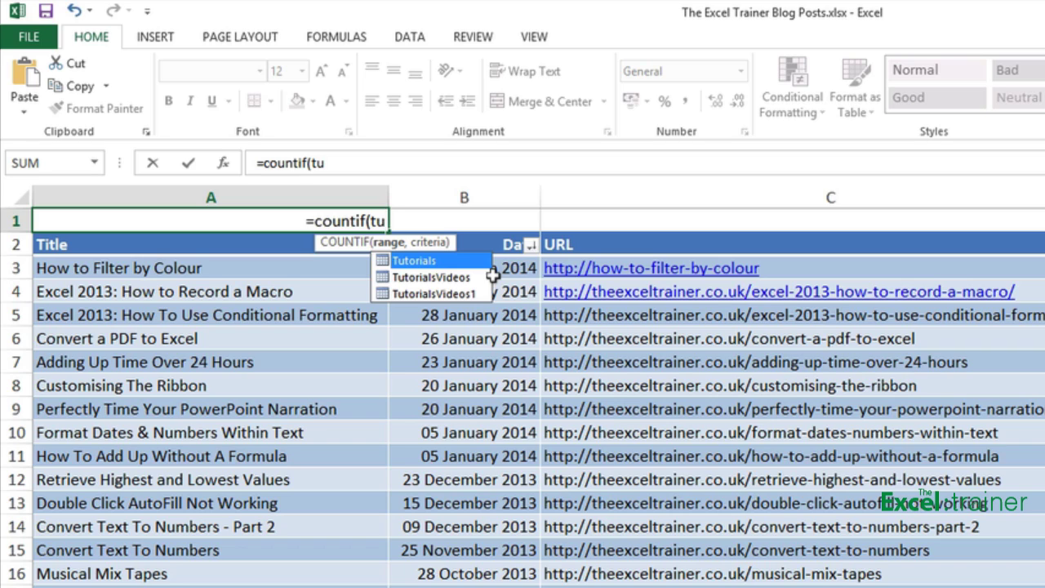
double_click(458, 295)
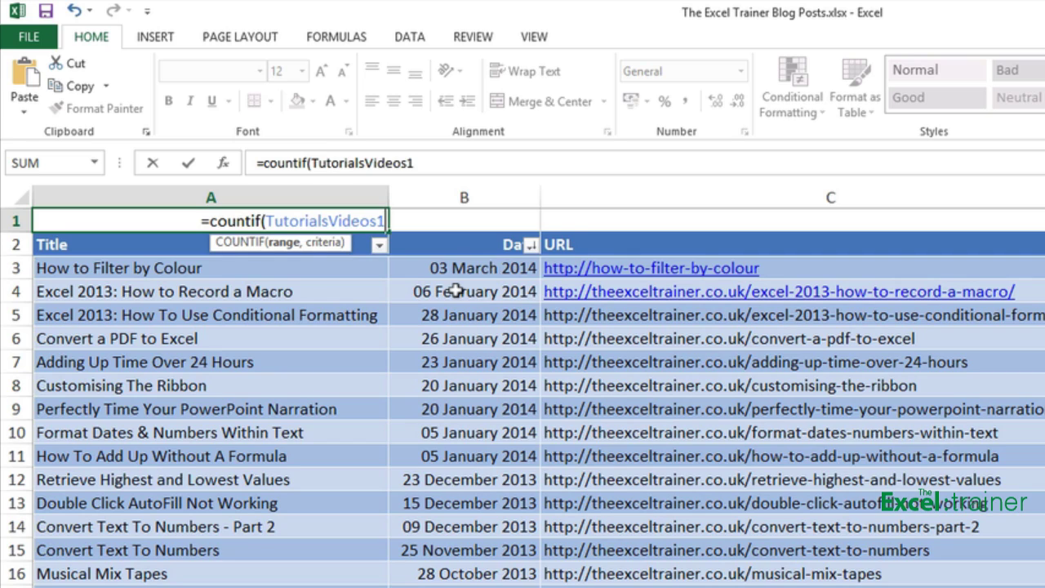
type("[")
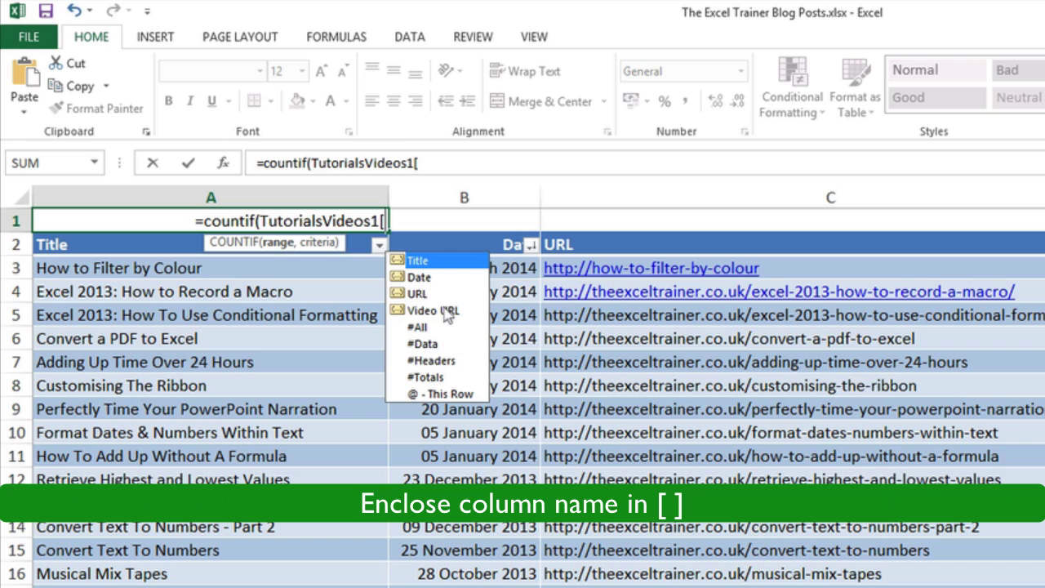
double_click(446, 312)
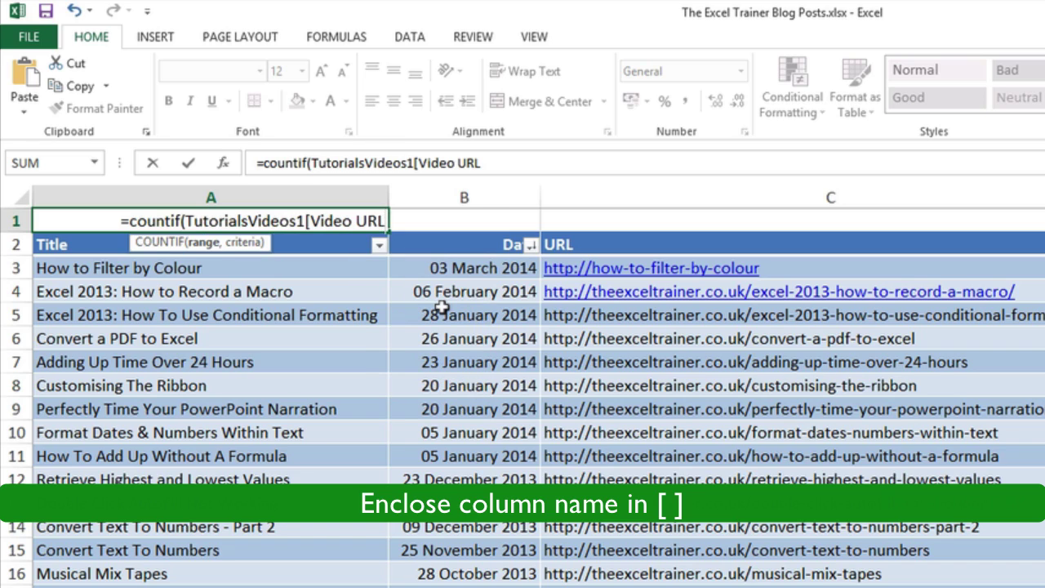
type("]")
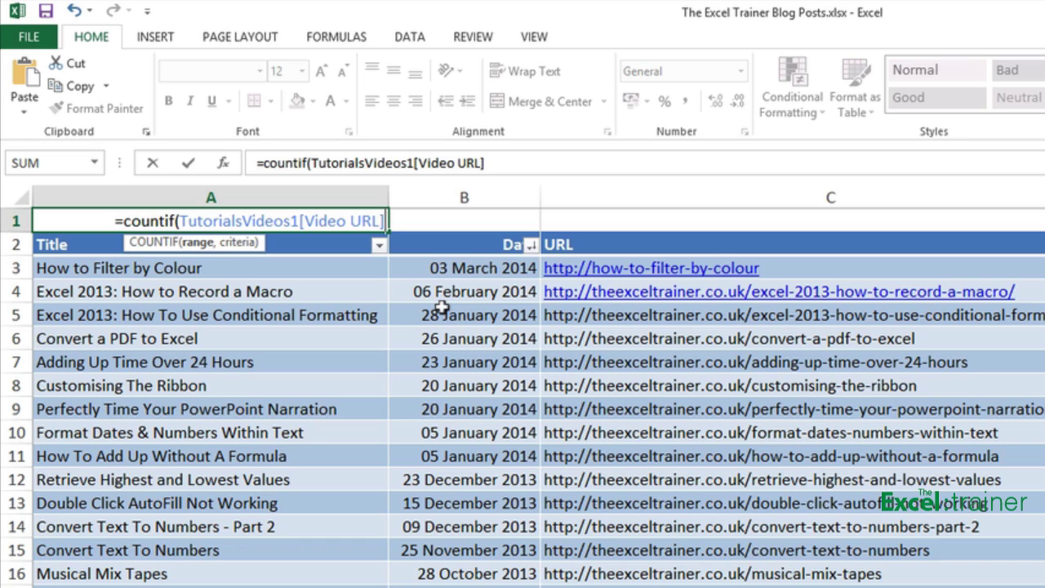
Add the criterion "*youtube*" and enter the formula so A1 returns 33
type(",")
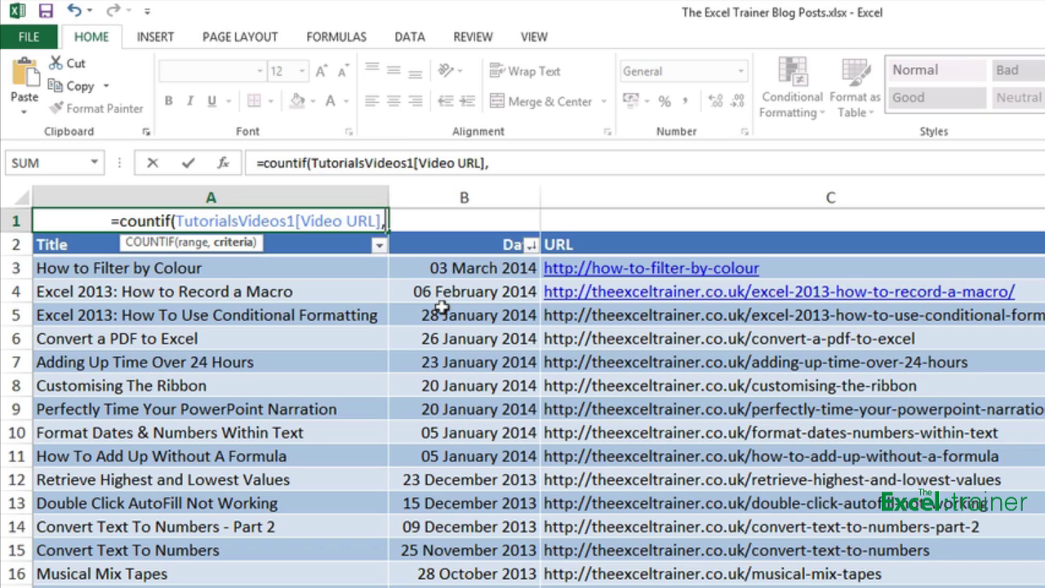
type("\"")
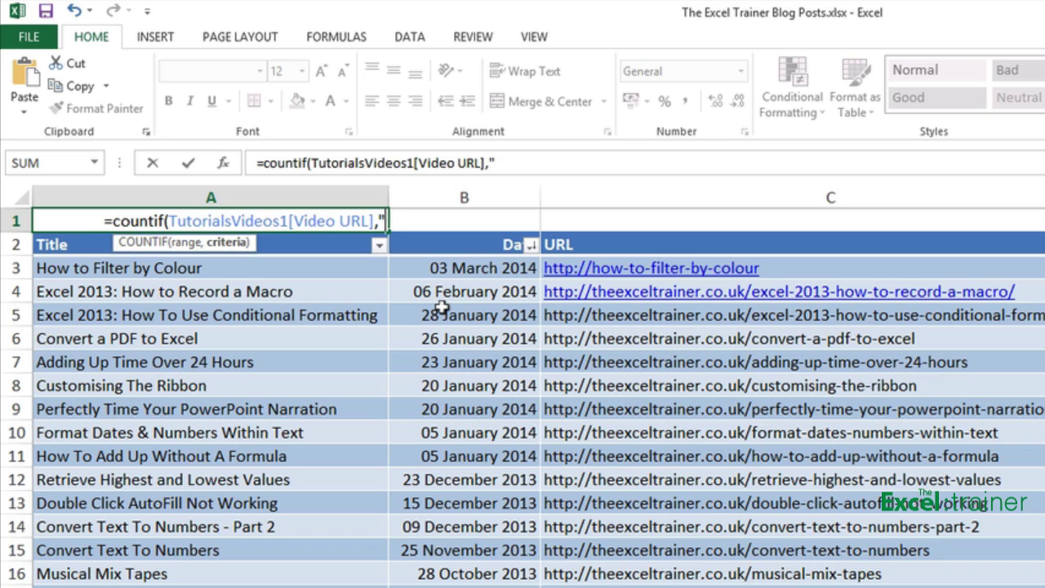
type("*yo")
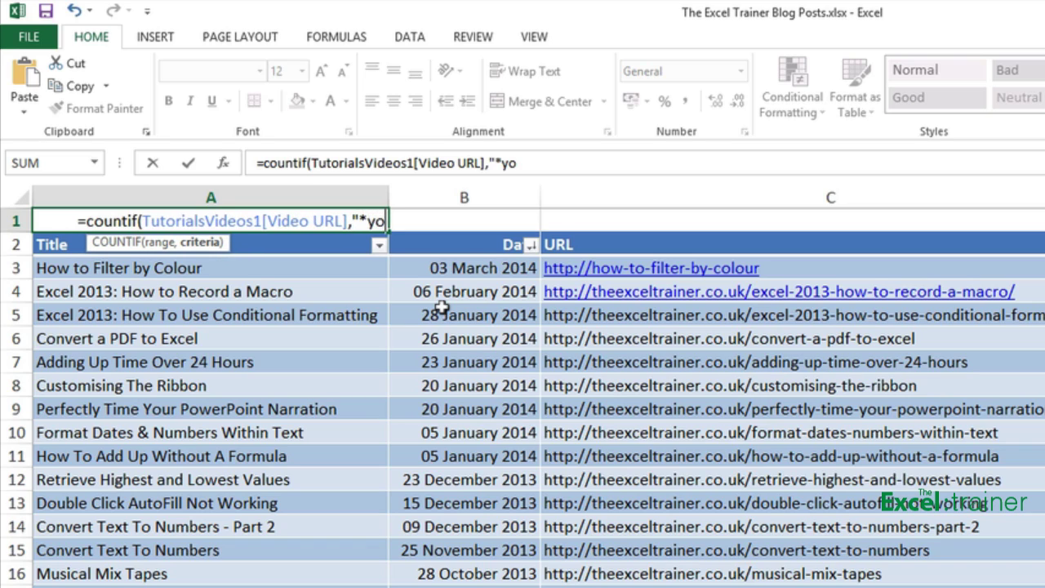
type("utube")
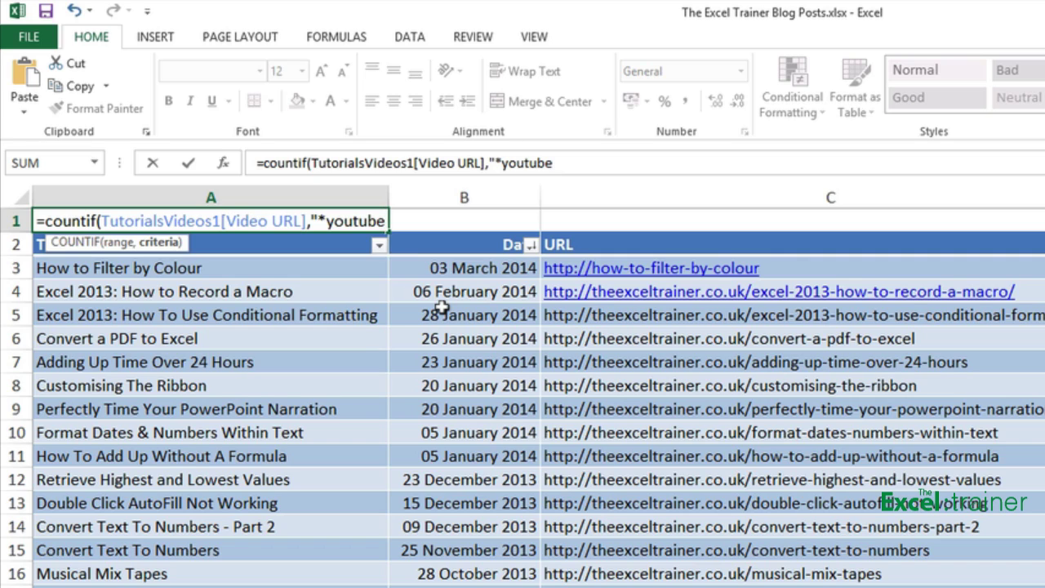
type("*")
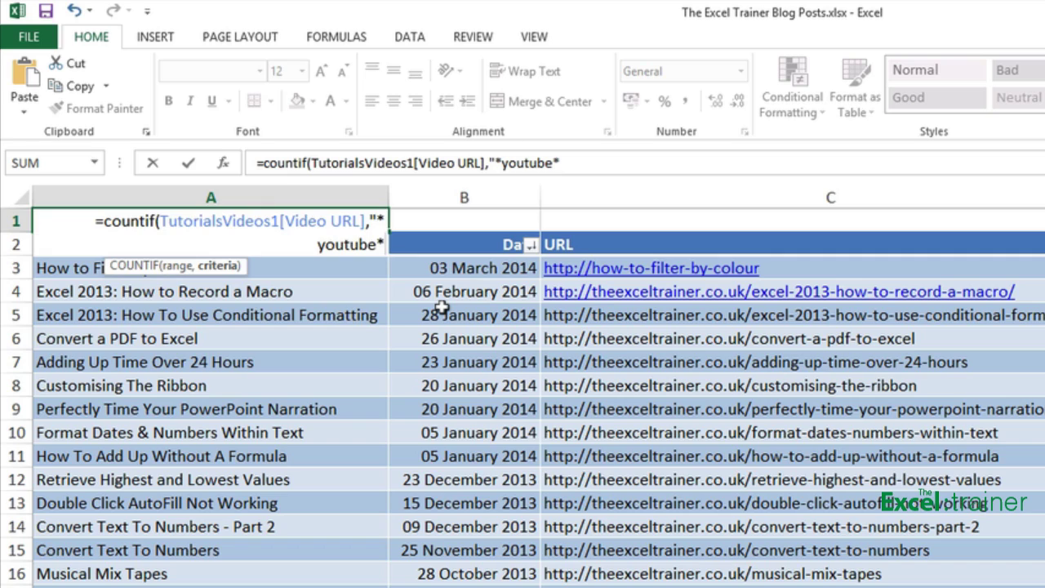
type("\"")
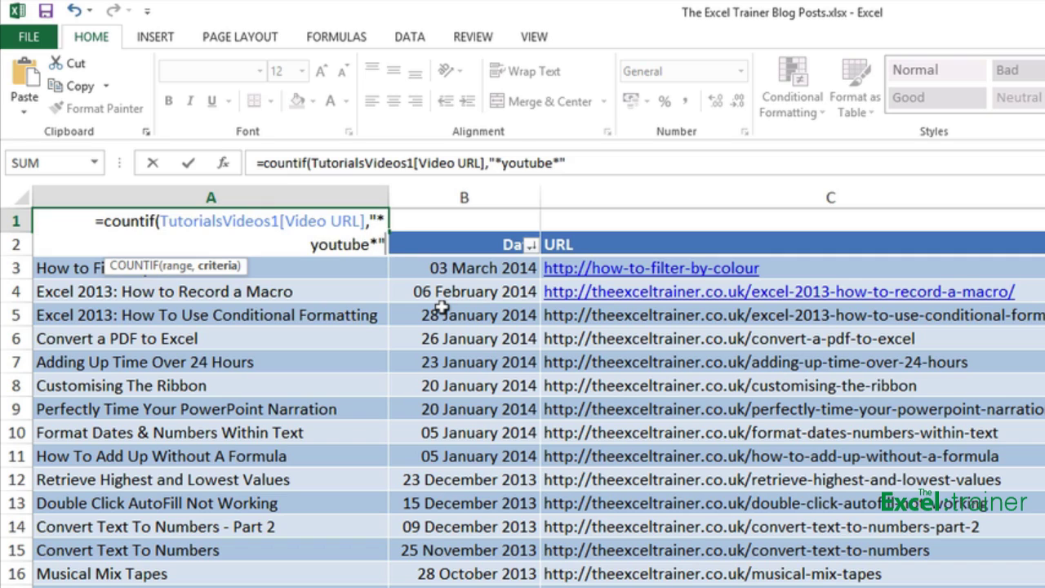
type(")")
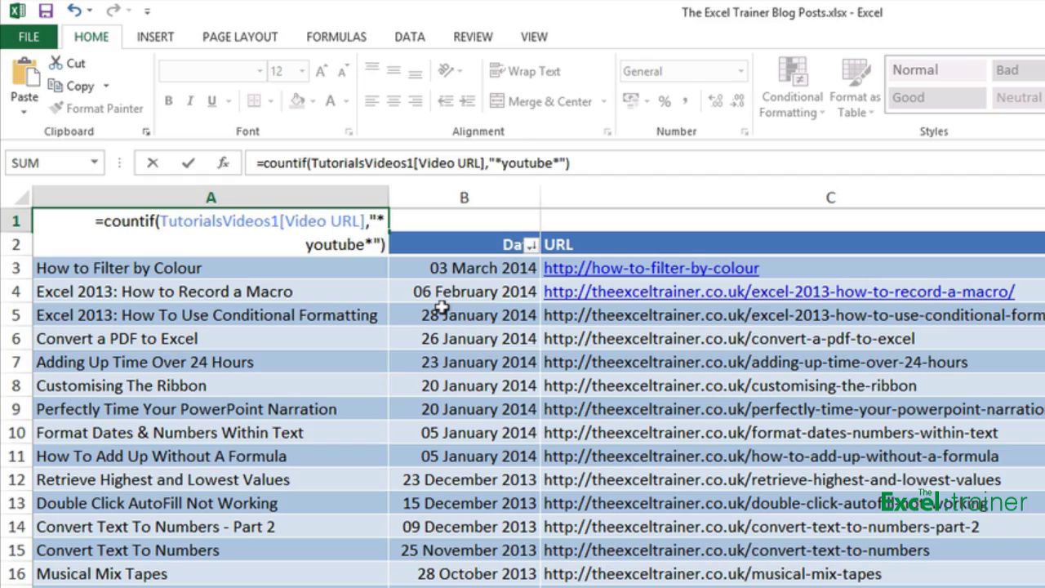
key("Return")
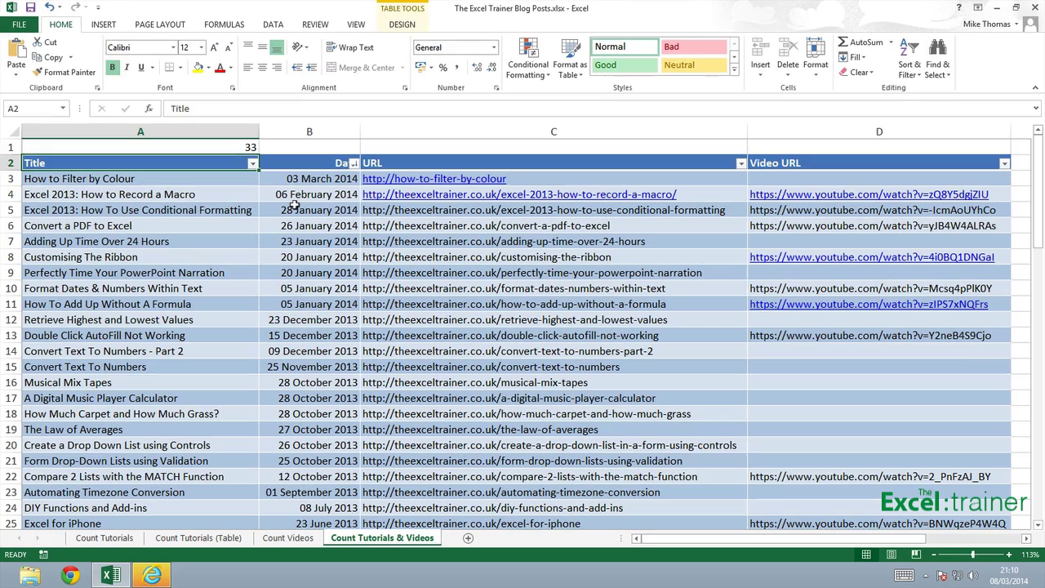
Review the Video URL column, then delete D4's YouTube URL so the count becomes 32
key("Up")
key("Right")
key("Right")
key("Right")
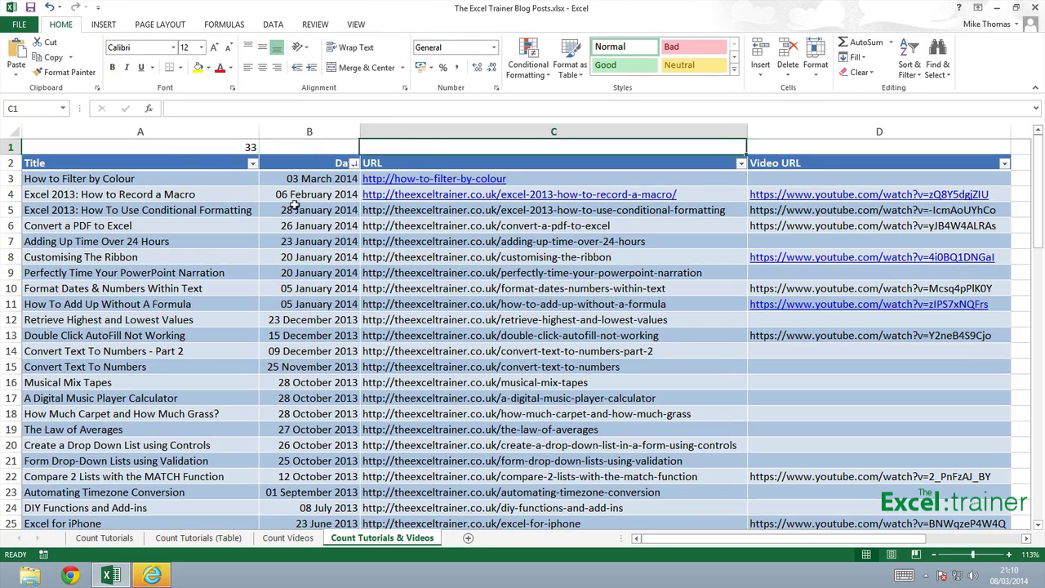
key("Down")
key("Down")
key("Down")
key("Down")
key("Down")
key("Down")
key("Down")
key("Down")
key("Down")
key("Down")
key("Down")
key("Down")
key("Down")
key("Down")
key("Down")
key("Down")
key("Down")
key("Down")
key("Down")
key("Down")
key("Down")
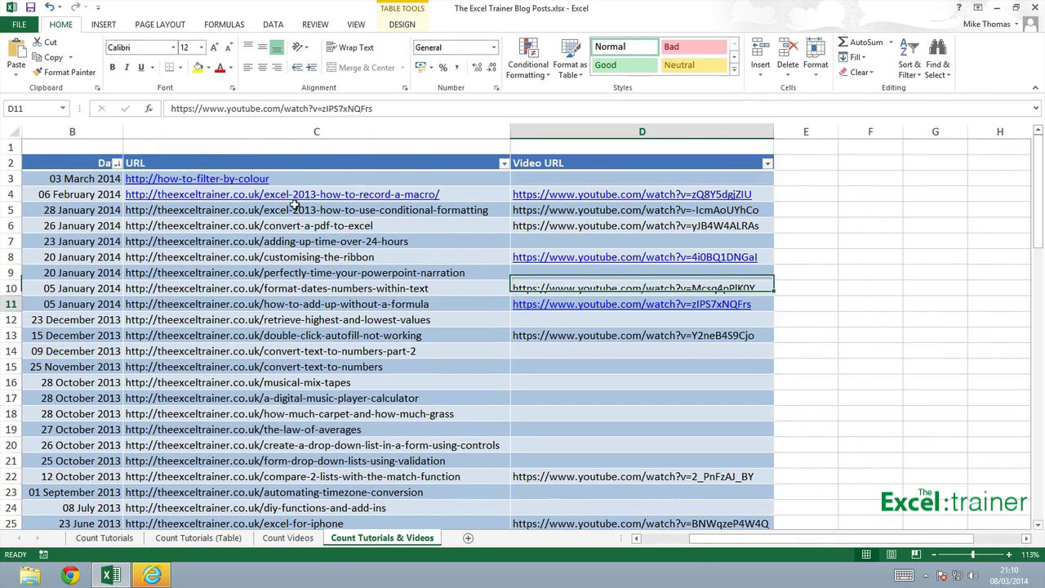
key("Down")
key("Down")
key("Down")
key("Down")
key("Down")
key("Down")
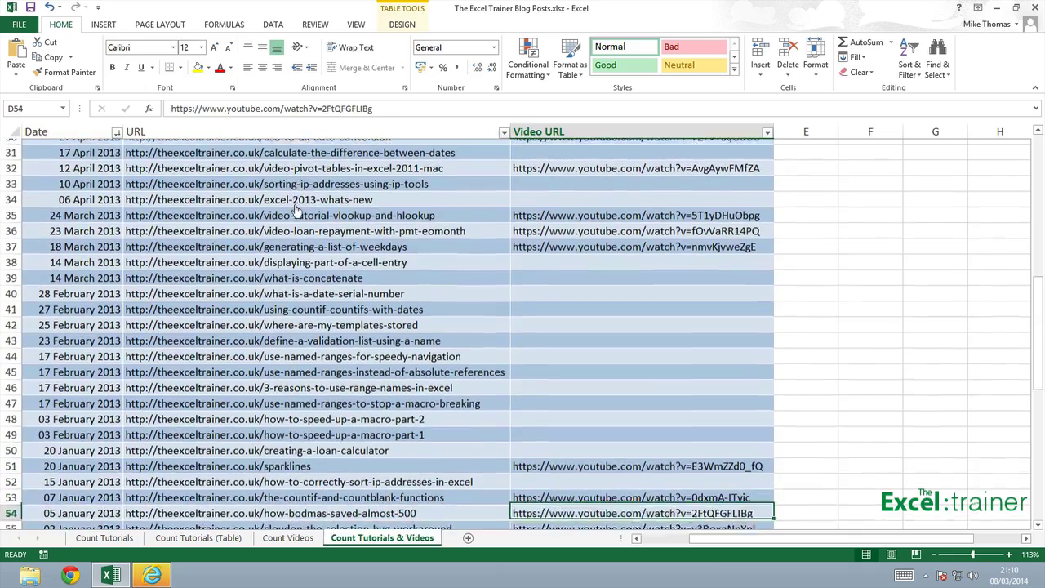
key("Down")
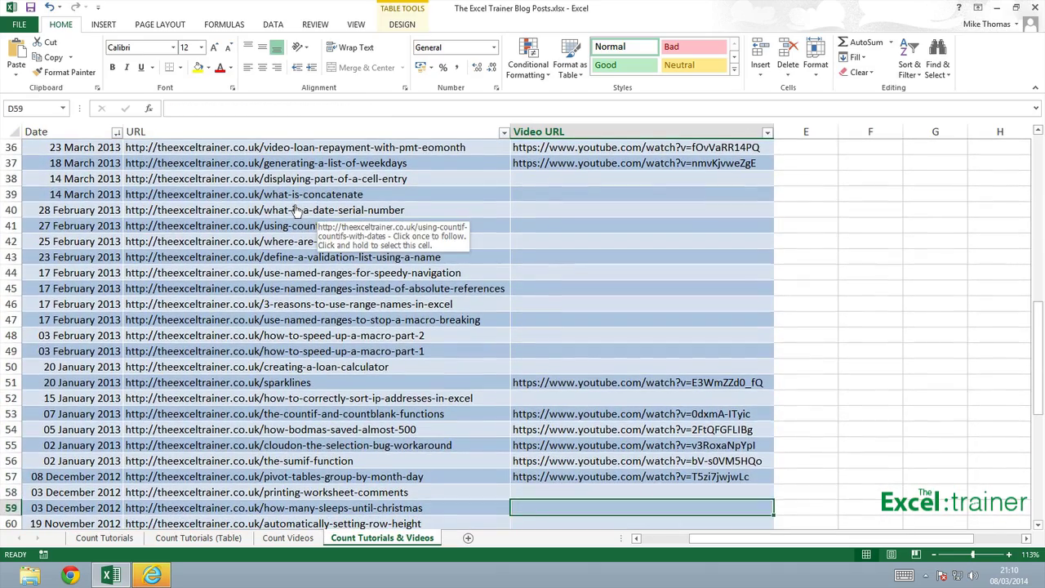
key("Up")
key("Up")
key("Up")
key("Up")
key("Up")
key("Up")
key("Up")
key("Up")
key("Up")
key("Up")
key("Up")
key("Up")
key("Up")
key("Up")
key("Up")
key("Up")
key("Up")
key("Up")
key("Up")
key("Up")
key("Up")
key("Up")
key("Up")
key("Up")
key("Up")
key("Up")
key("Up")
key("Up")
key("Up")
key("Up")
key("Up")
key("Up")
key("Up")
key("Up")
key("Up")
key("Up")
key("Up")
key("Up")
key("Up")
key("Up")
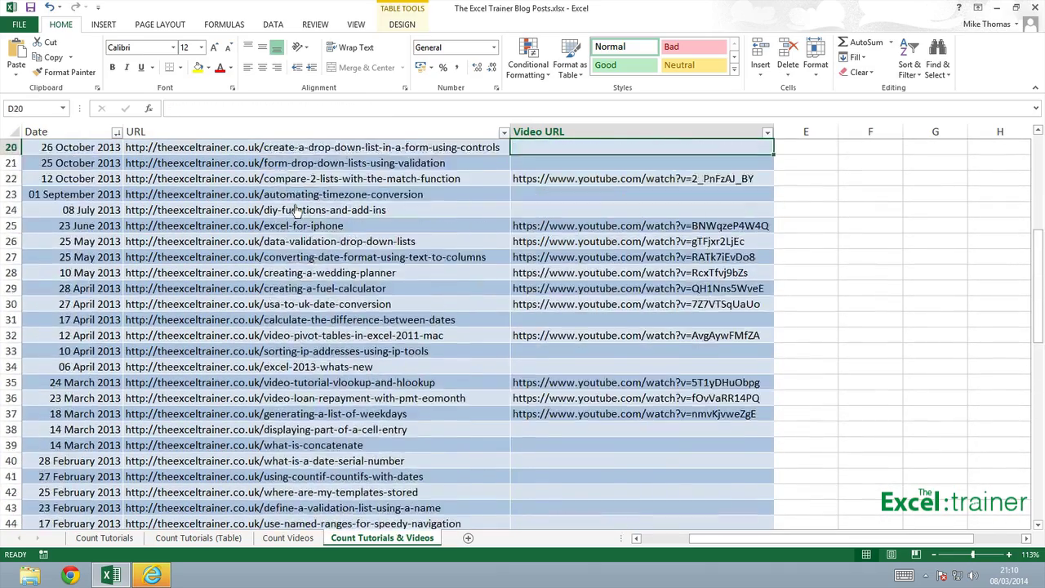
key("Down")
key("Down")
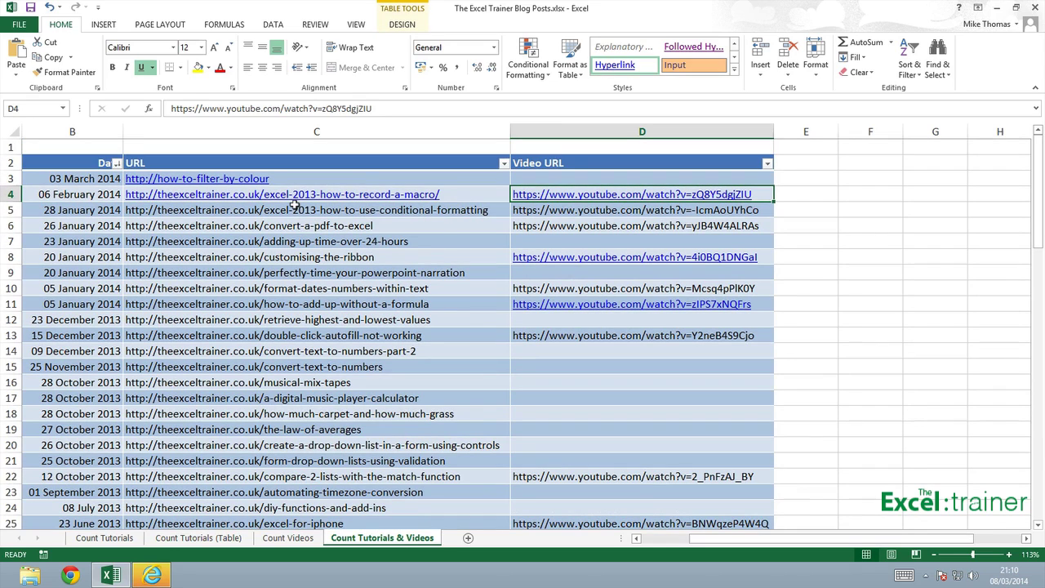
key("Left")
key("Left")
key("Left")
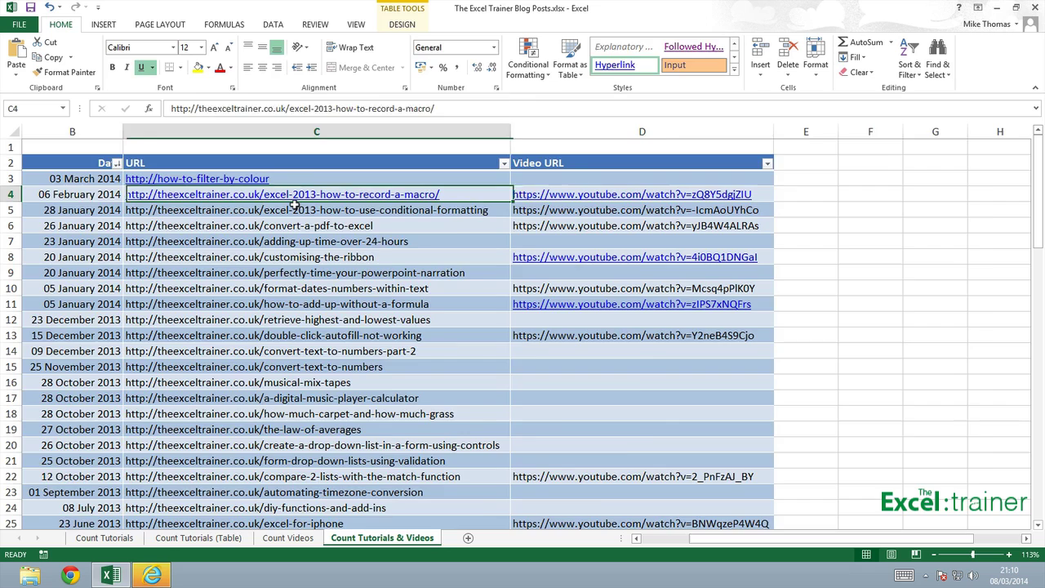
key("Right")
key("Right")
key("Right")
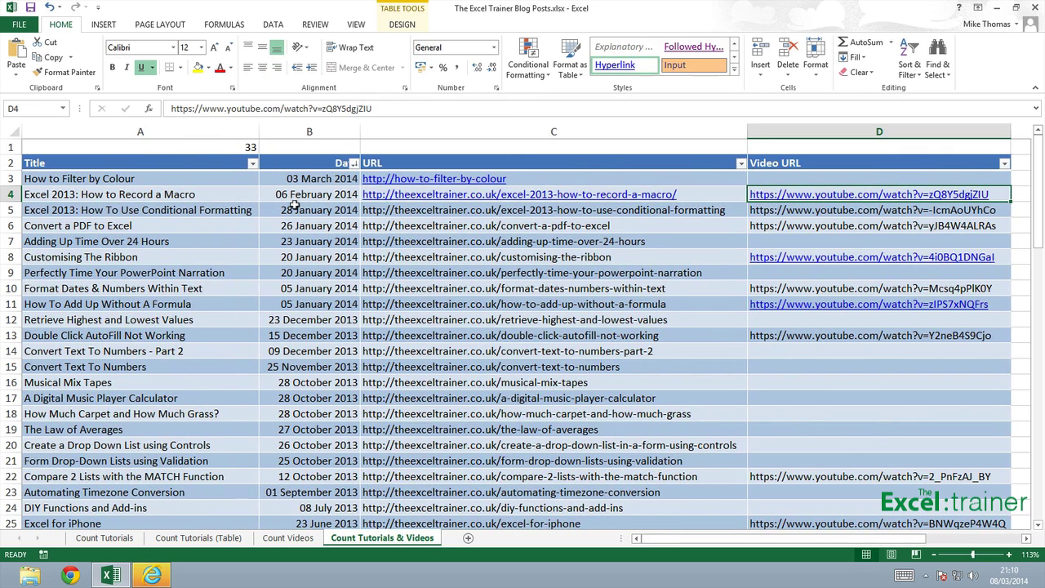
key("Delete")
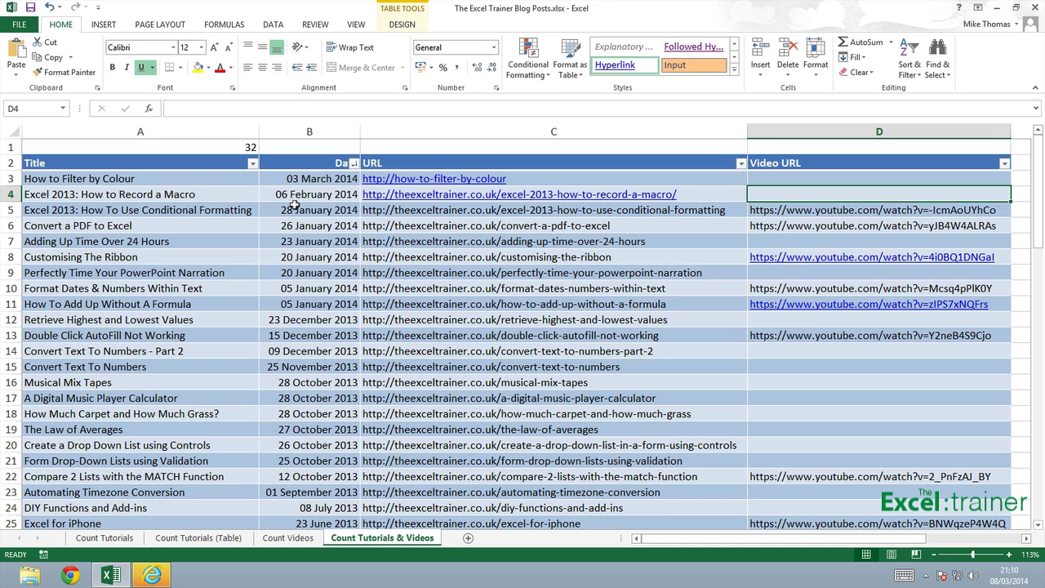
Insert a blank table row at row 3 and confirm A1's COUNTIF still returns 32
left_click(14, 179)
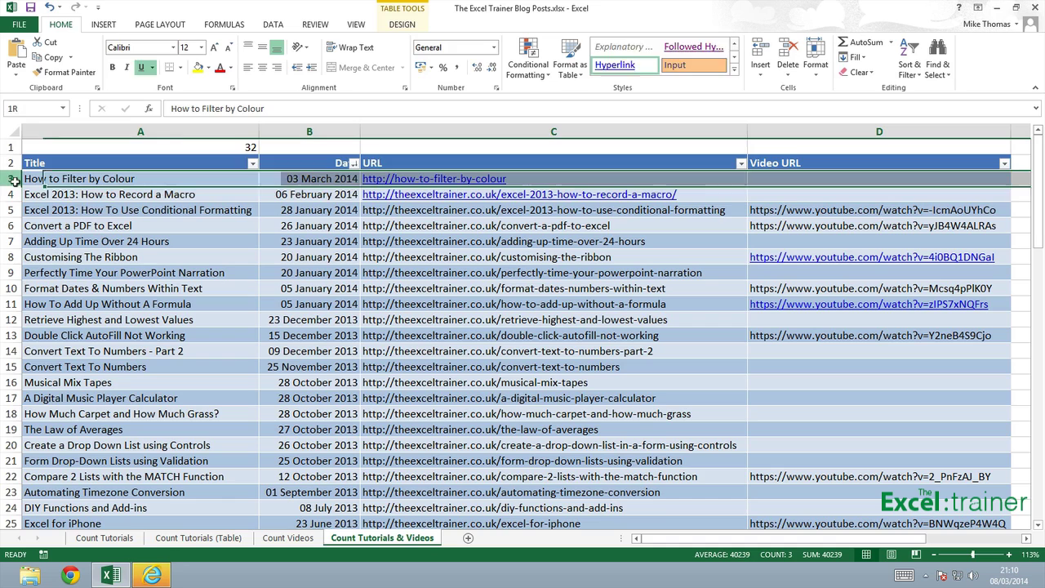
right_click(14, 179)
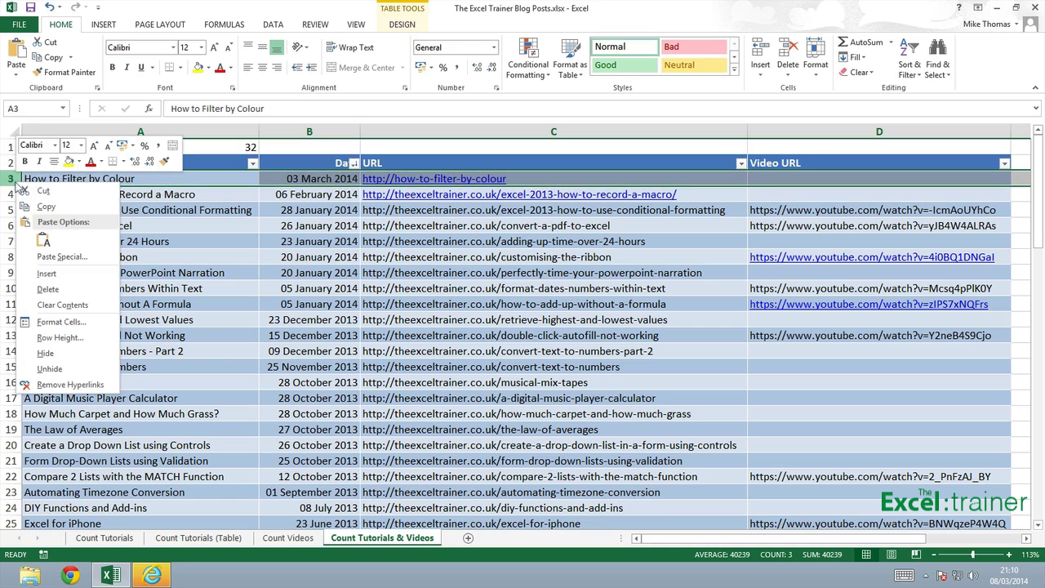
left_click(46, 274)
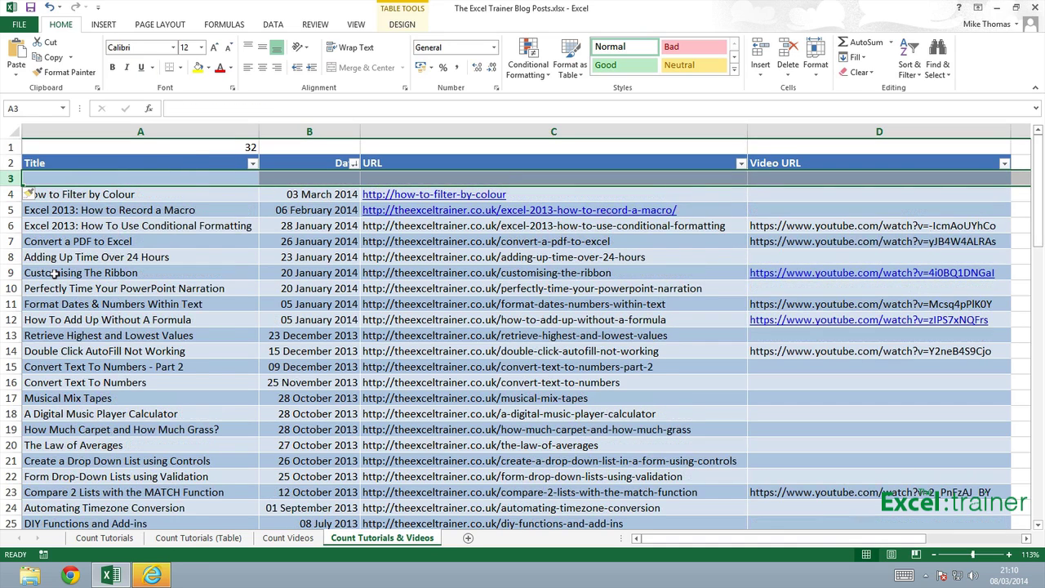
left_click(242, 147)
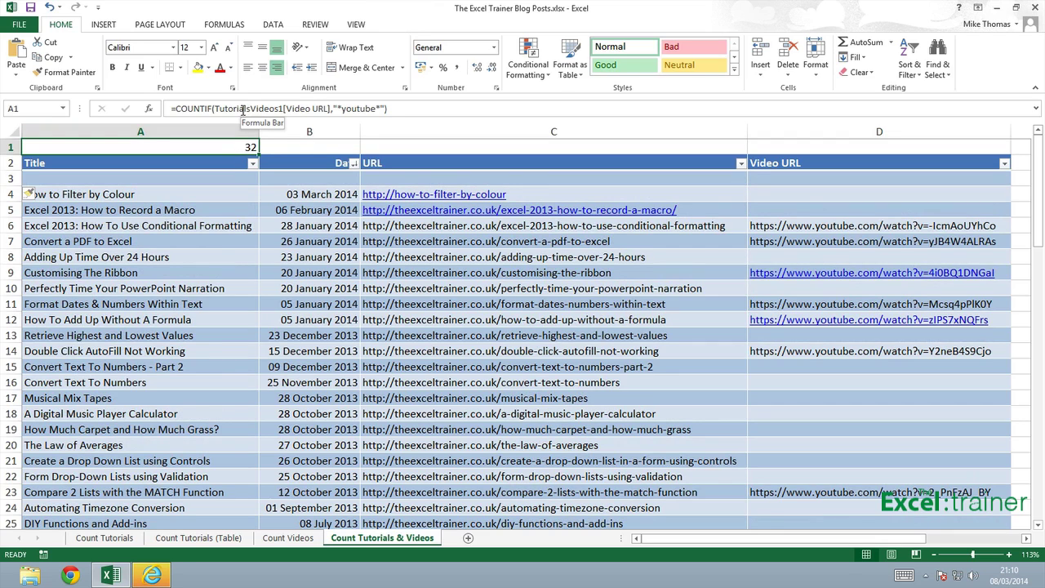
left_click_drag(1038, 244, 1041, 155)
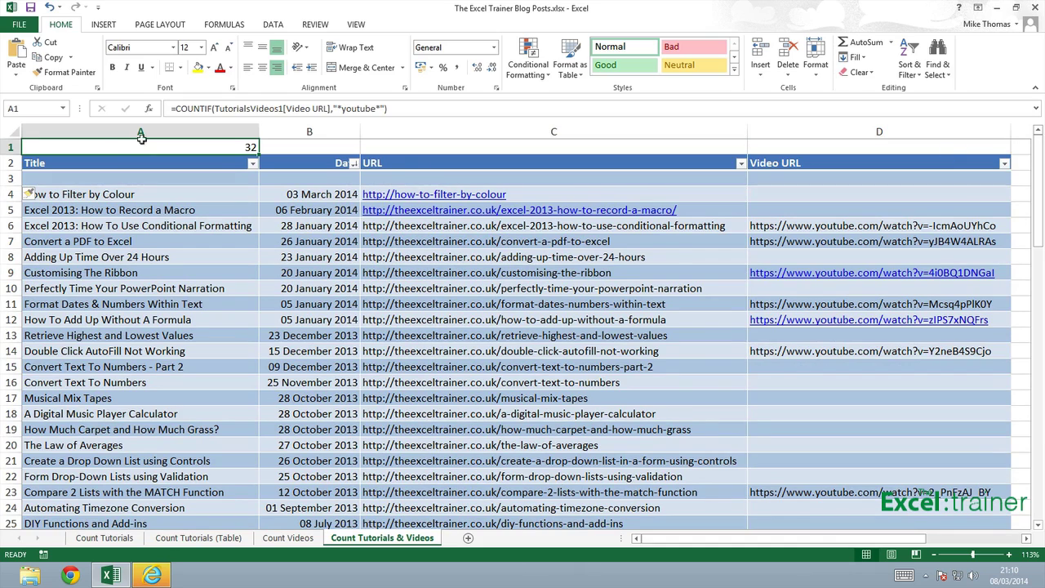